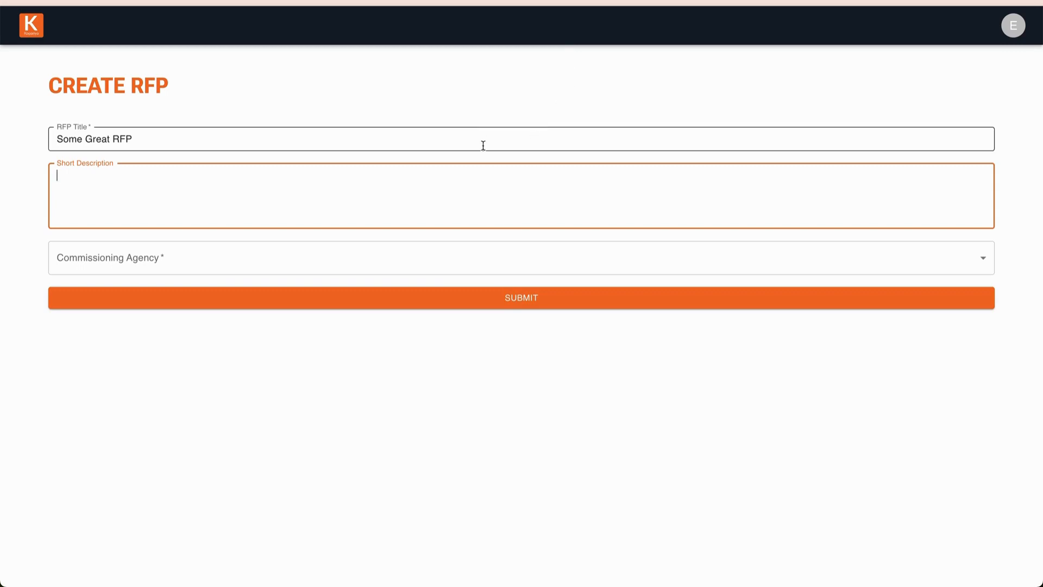
Choose Center for Public Inclusion as the commissioning agency for the RFP
left_click(314, 263)
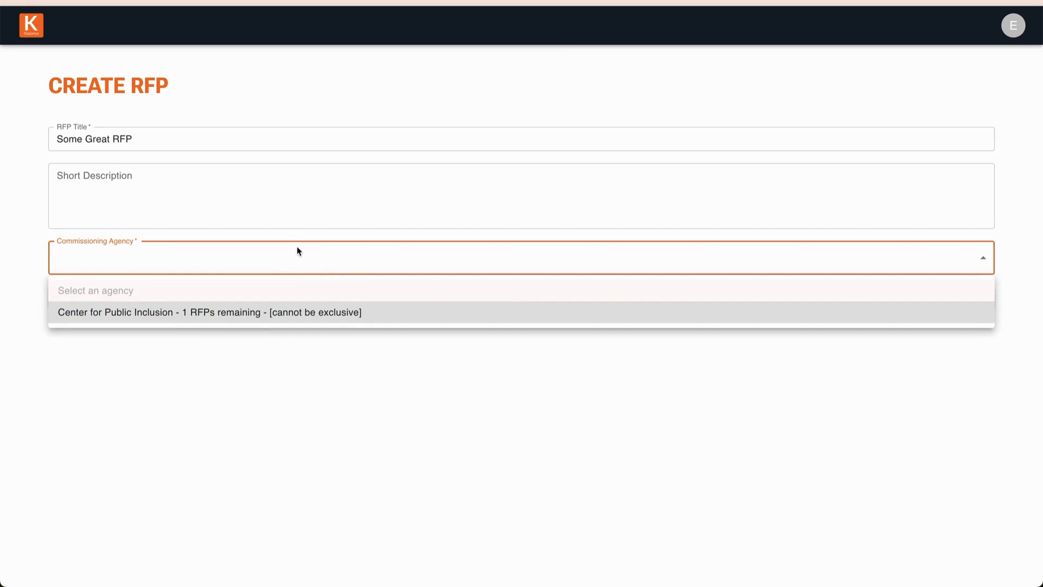
left_click(264, 319)
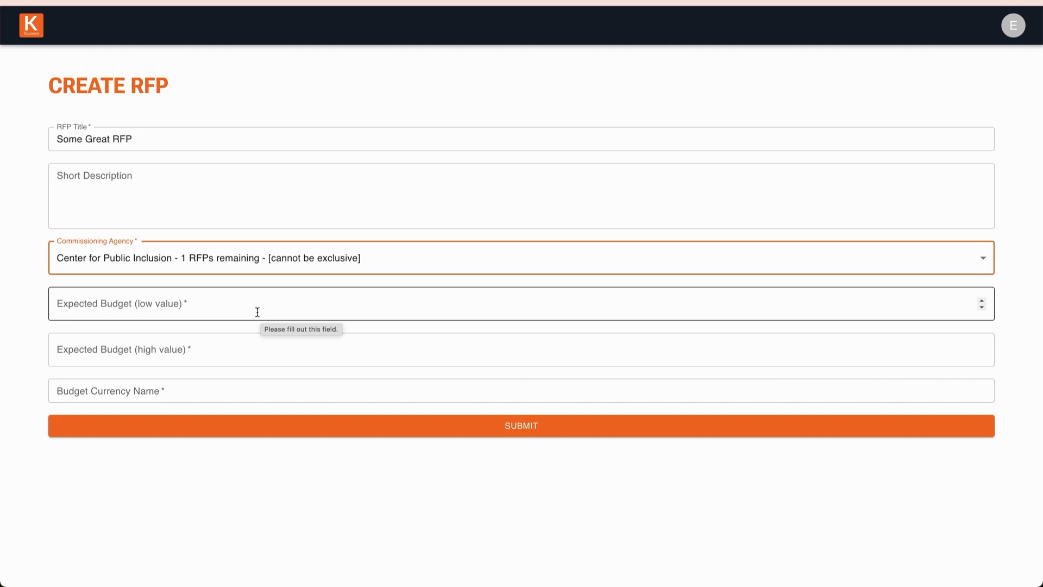
left_click(272, 335)
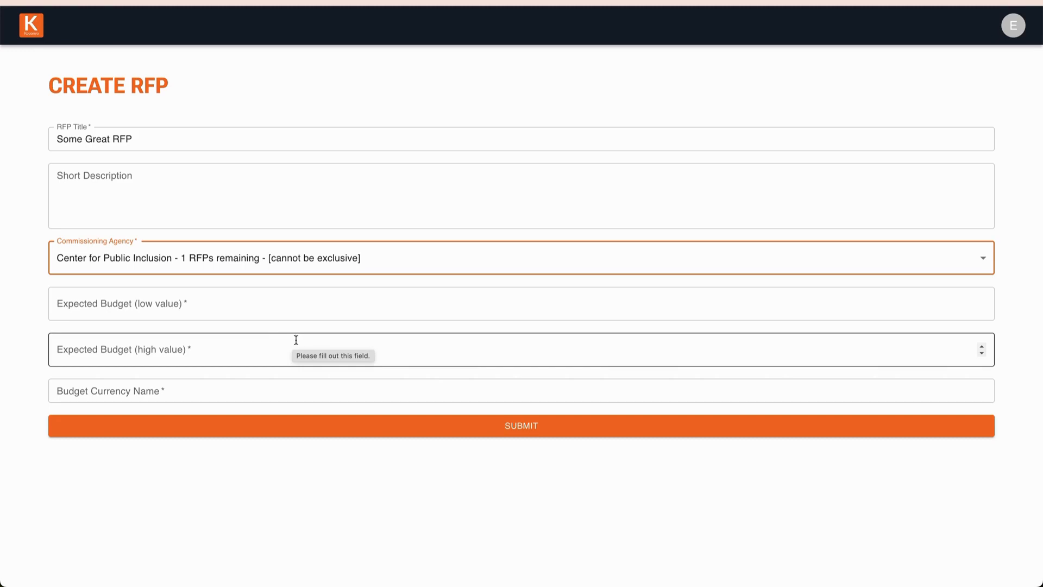
Set the expected budget range to a low value of 20000 and a high value of 30000
left_click(156, 310)
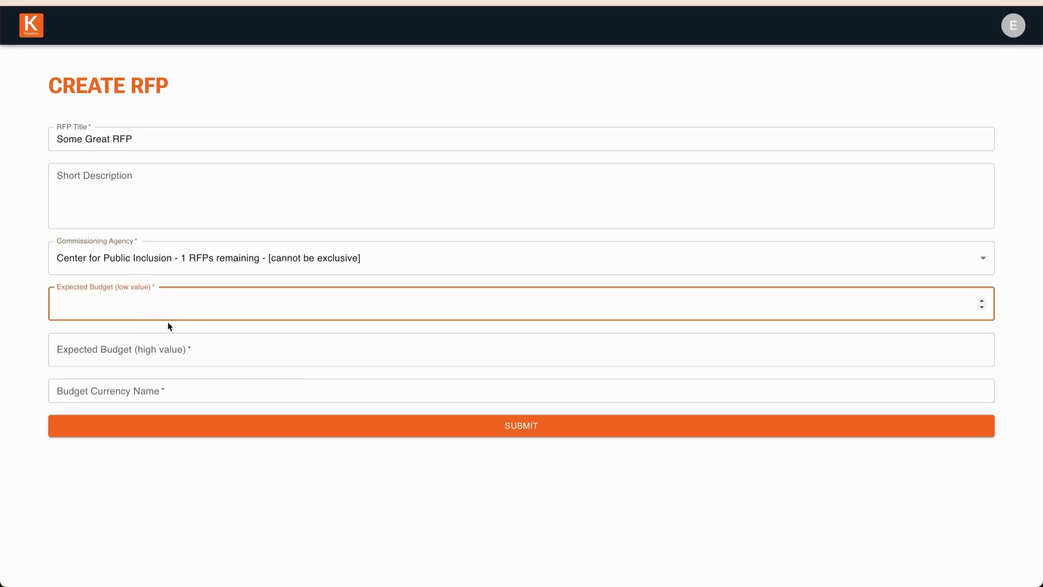
type("20000")
key("Tab")
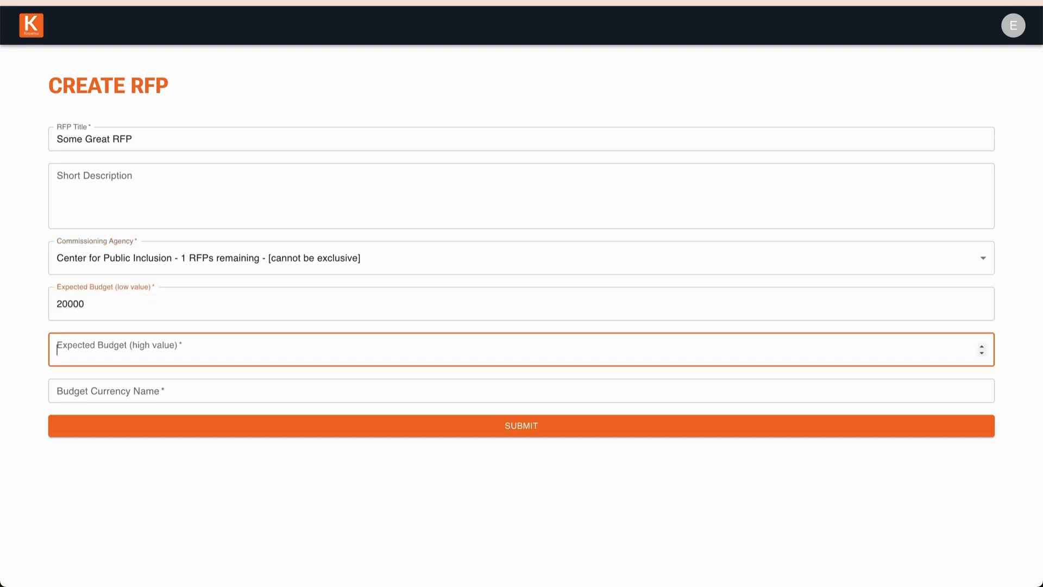
type("3000")
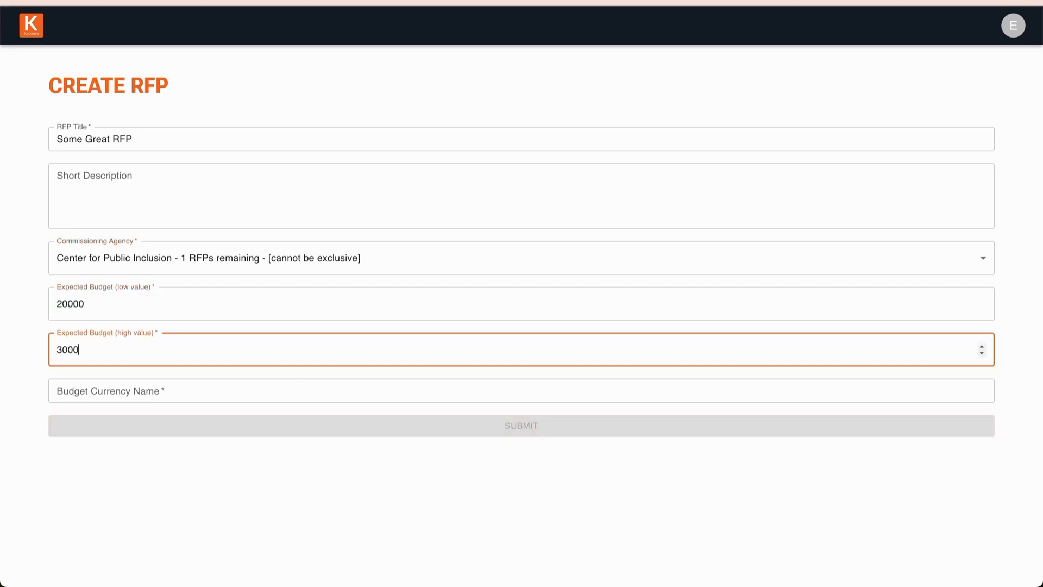
type("0")
key("Tab")
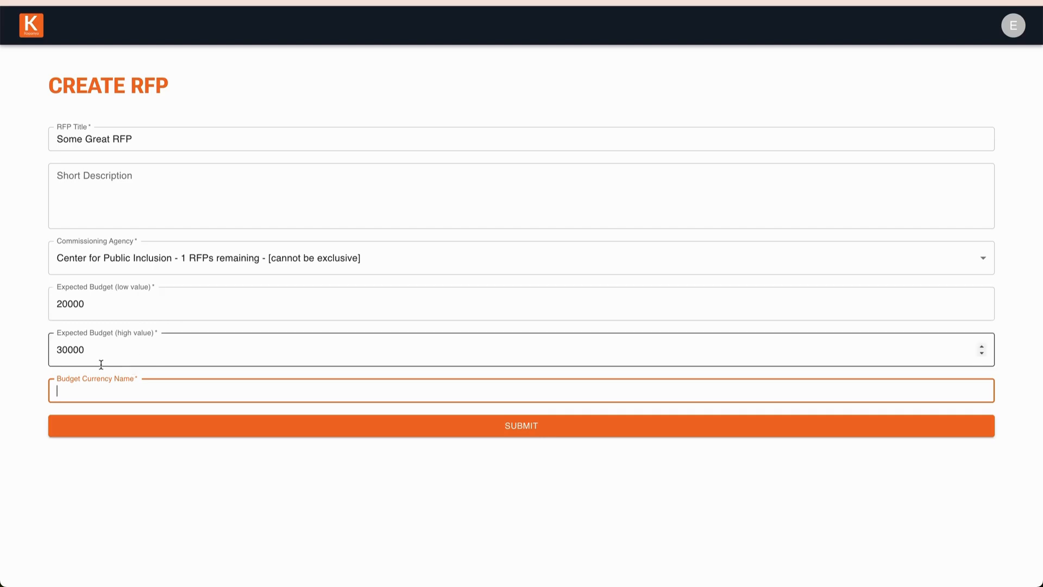
Enter USD as the budget currency name and submit the new RFP
type("USD")
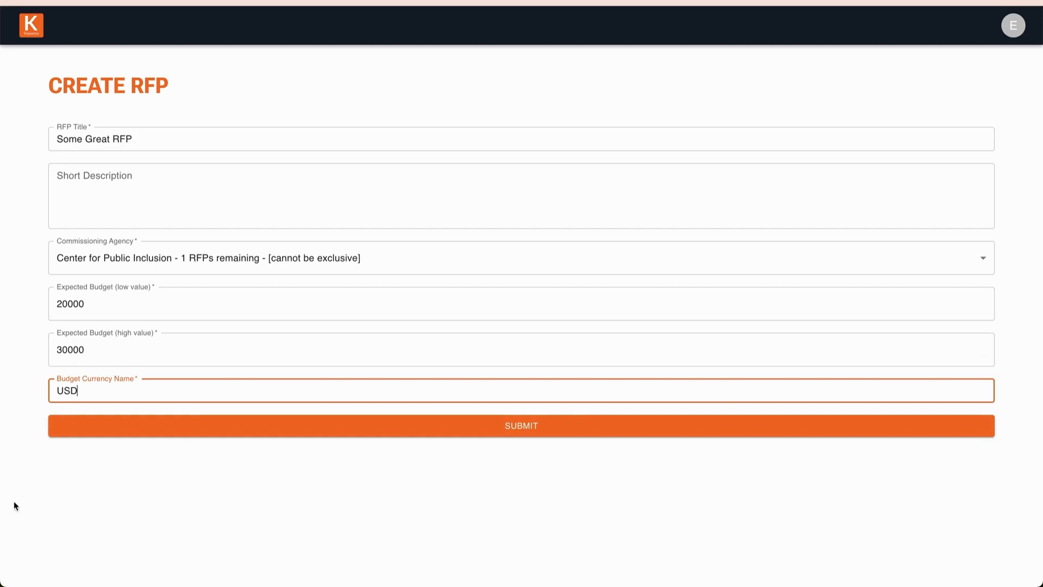
left_click(361, 427)
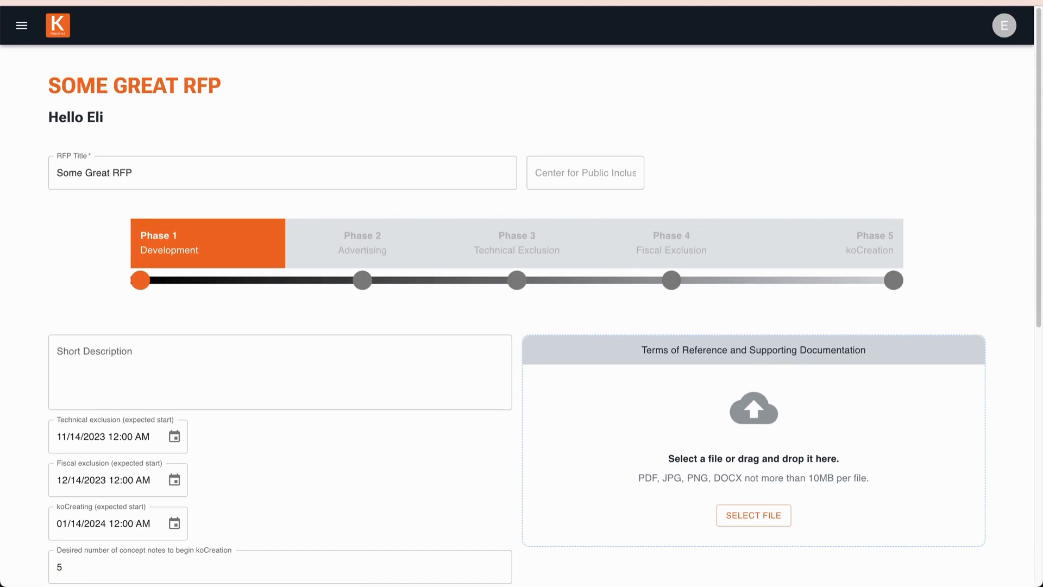
Review the RFP's Phase 1 Development form, including the expected start dates for technical exclusion, fiscal exclusion and koCreating
left_click(207, 248)
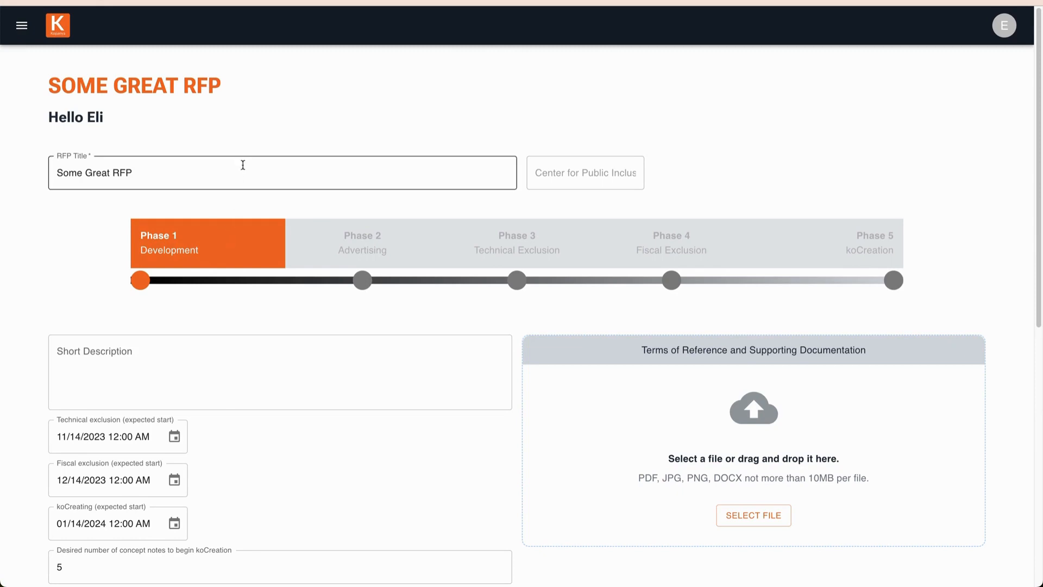
scroll(228, 357, "down", 1)
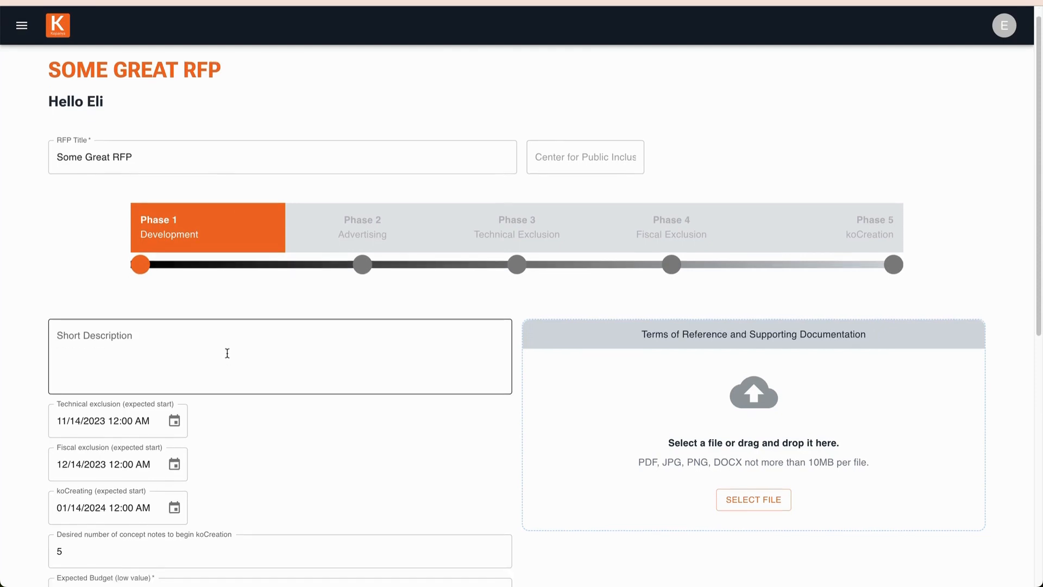
scroll(226, 349, "down", 1)
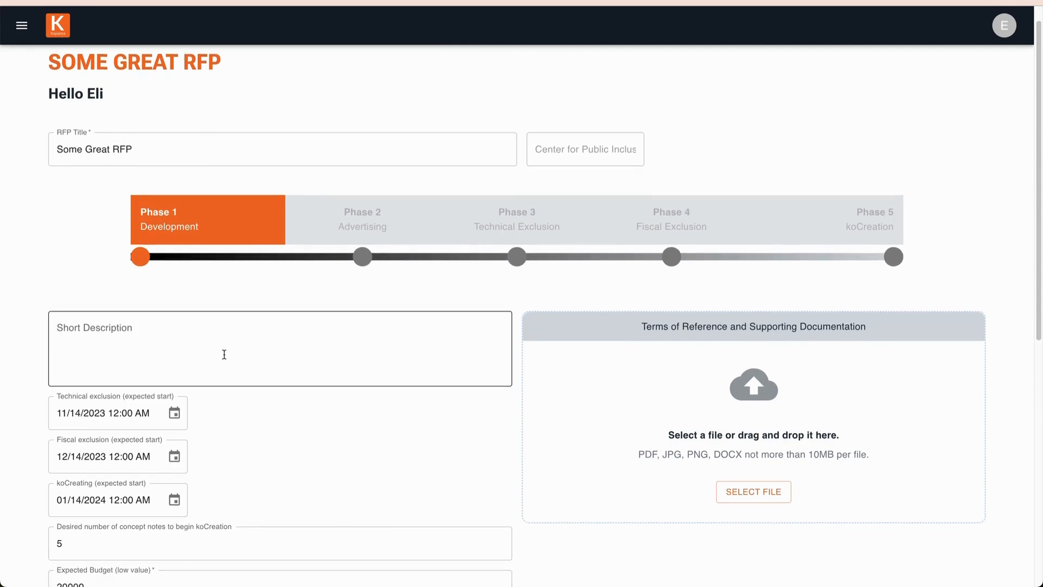
scroll(225, 352, "down", 2)
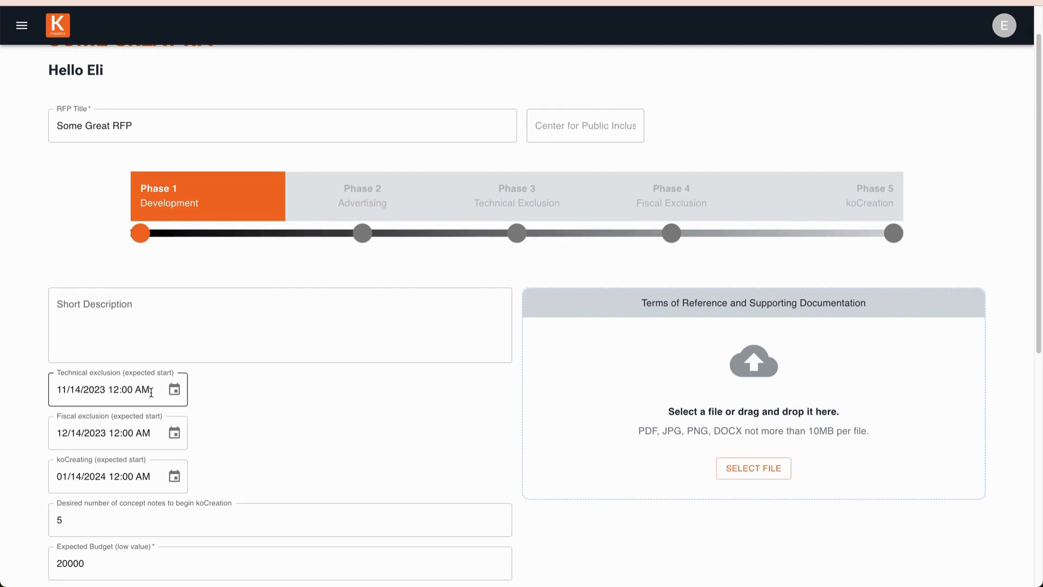
left_click(150, 433)
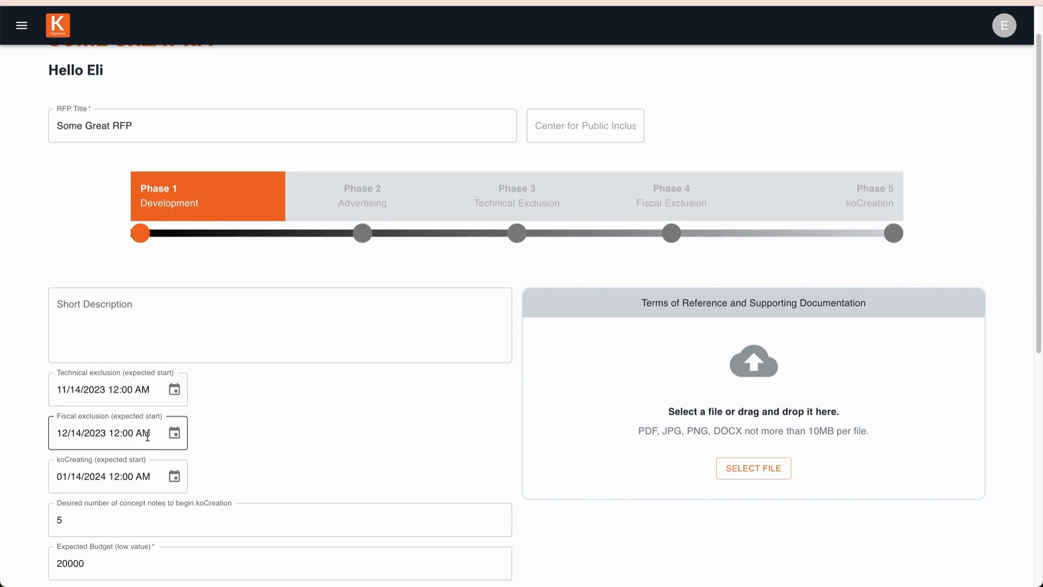
left_click(135, 475)
Set the desired number of concept notes to begin koCreation to 2
scroll(188, 419, "down", 2)
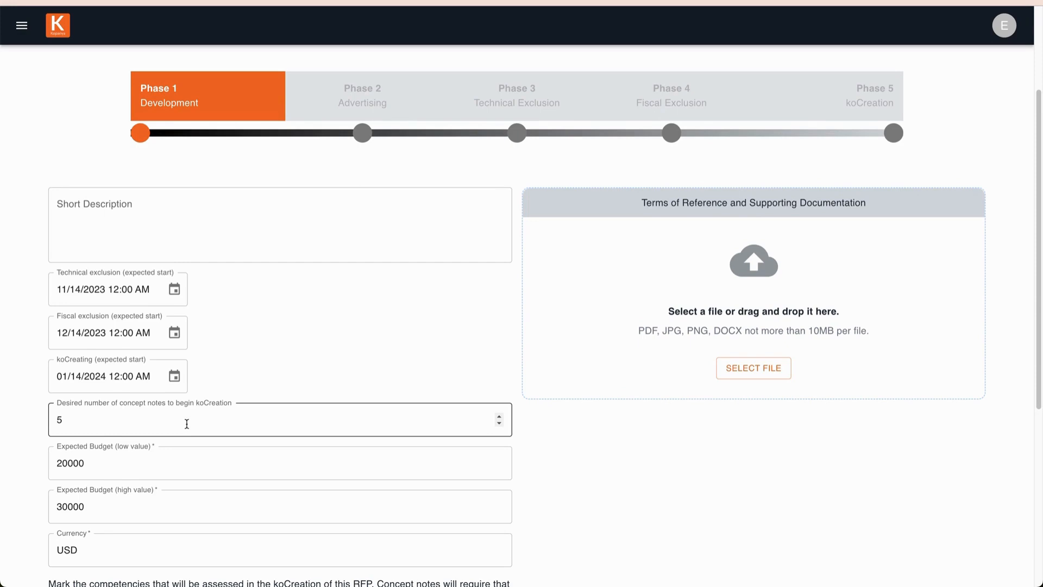
left_click(149, 422)
left_click_drag(150, 418, 40, 425)
type("2")
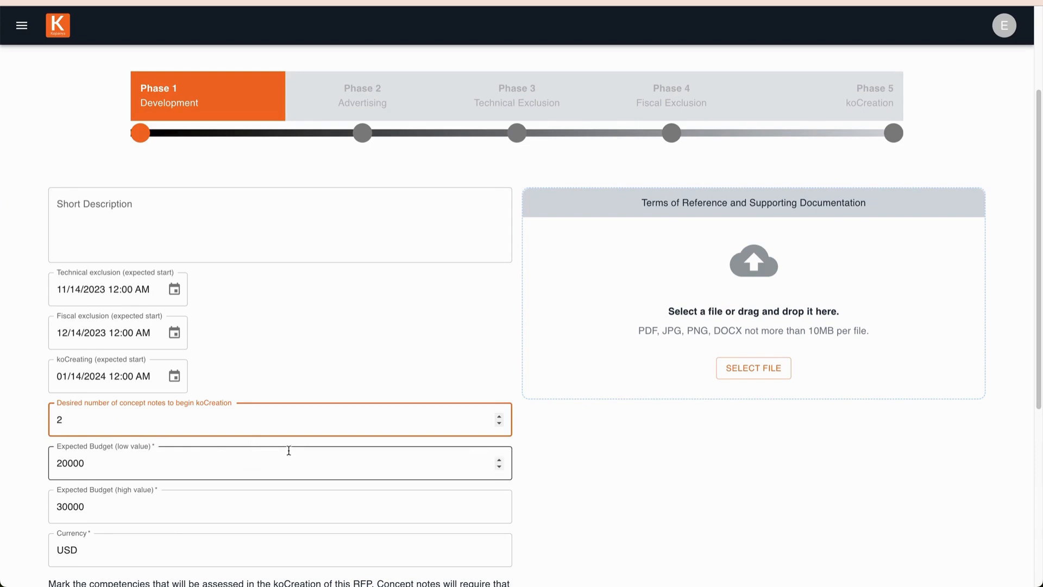
Under Professional Practice, mark the competency "Act ethically through evaluation practice that demonstrates integrity."
scroll(287, 451, "down", 1)
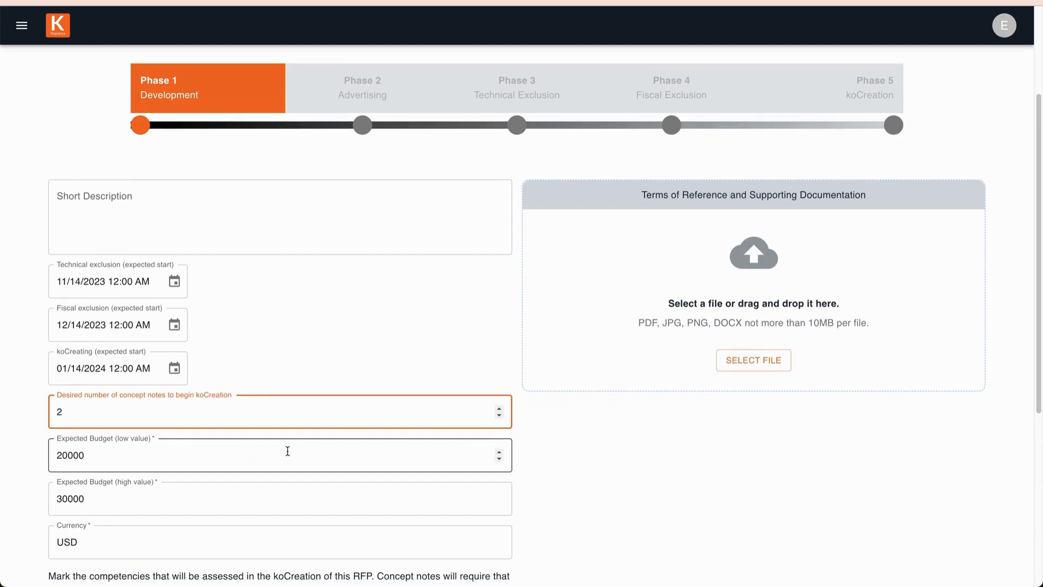
scroll(287, 451, "down", 2)
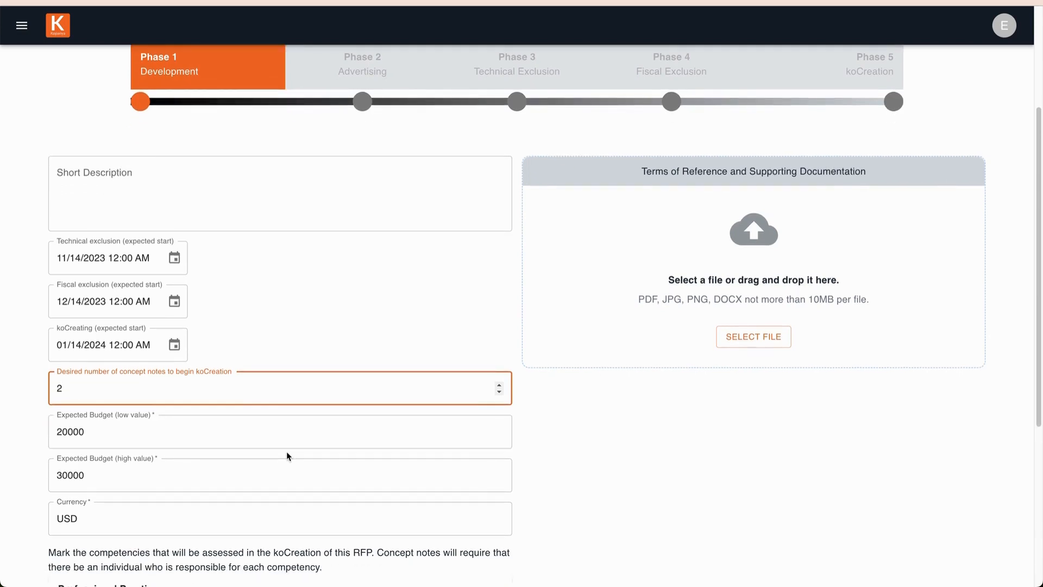
scroll(285, 451, "down", 3)
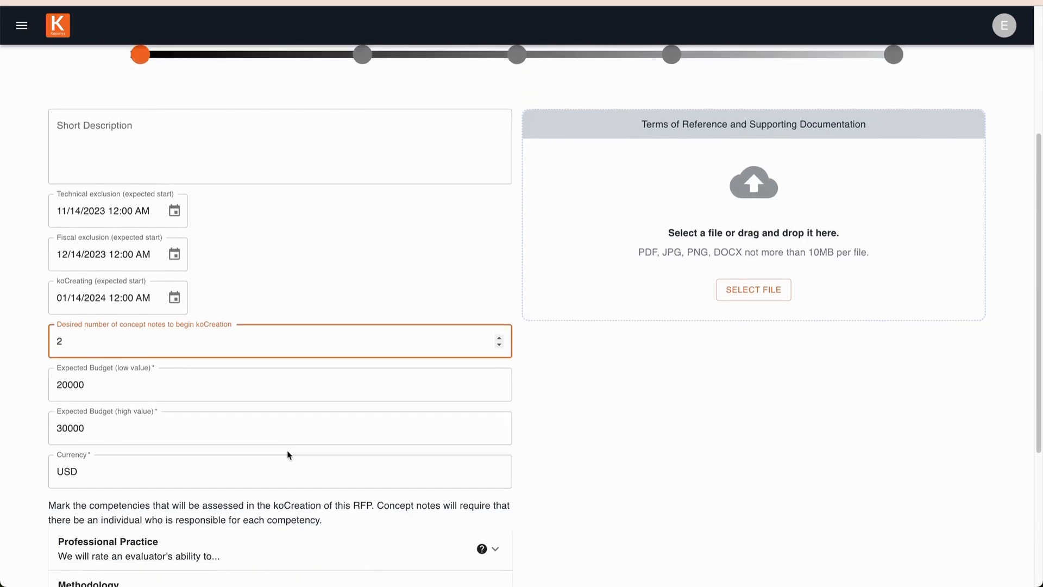
scroll(285, 451, "down", 4)
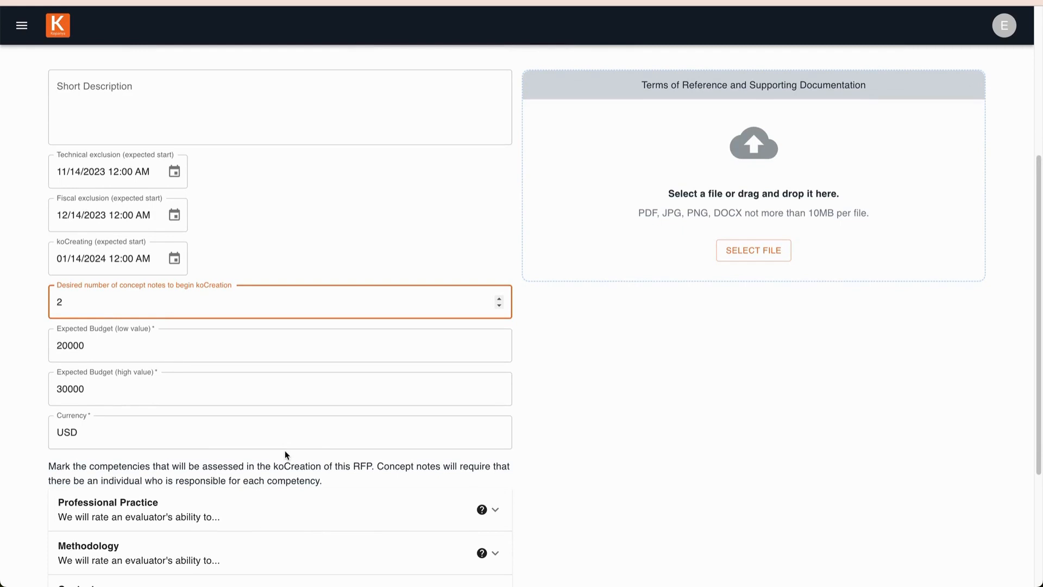
scroll(285, 455, "down", 1)
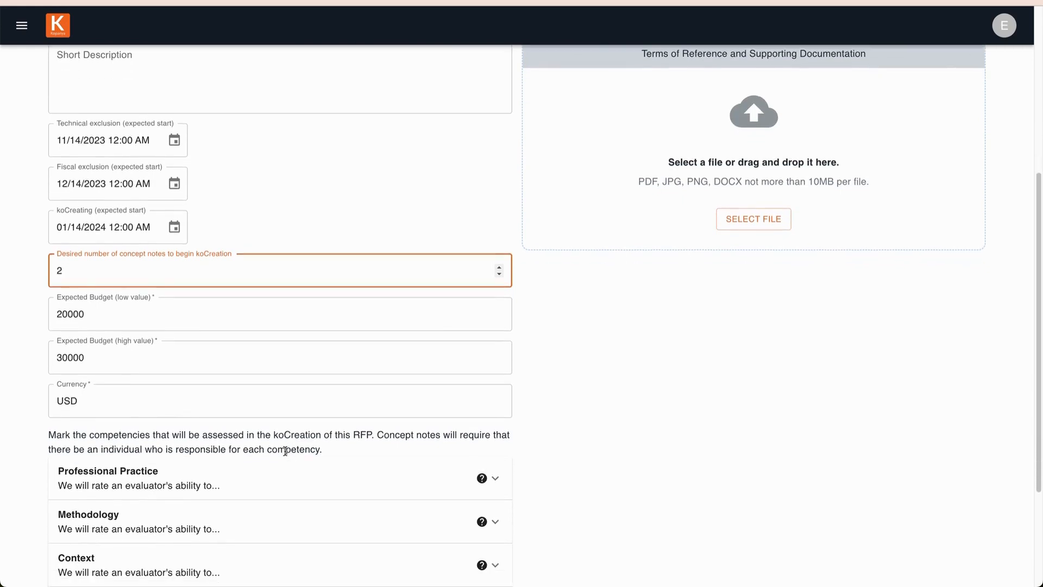
scroll(285, 451, "down", 4)
scroll(286, 454, "down", 3)
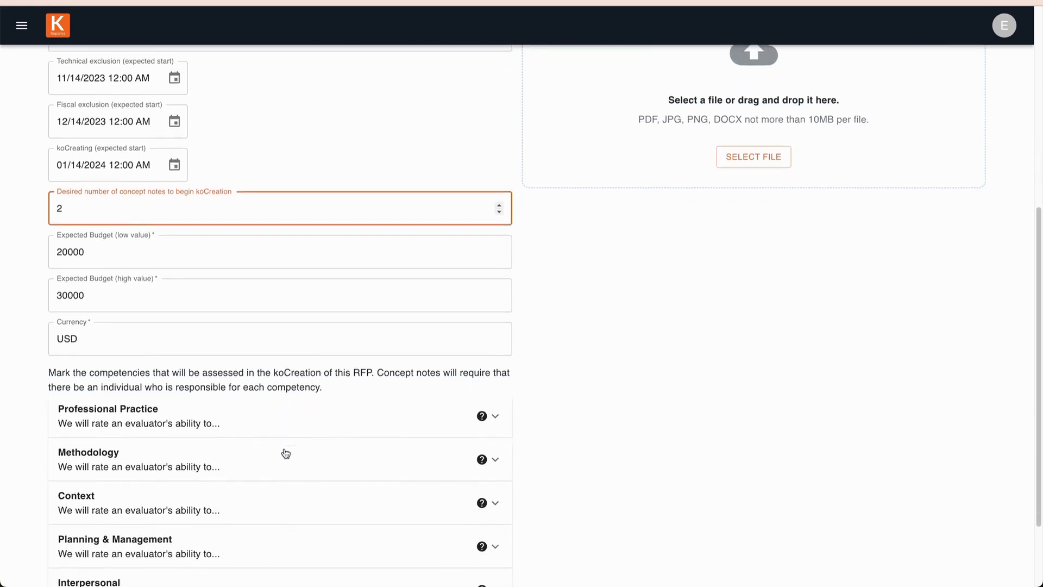
left_click(184, 424)
scroll(184, 480, "down", 5)
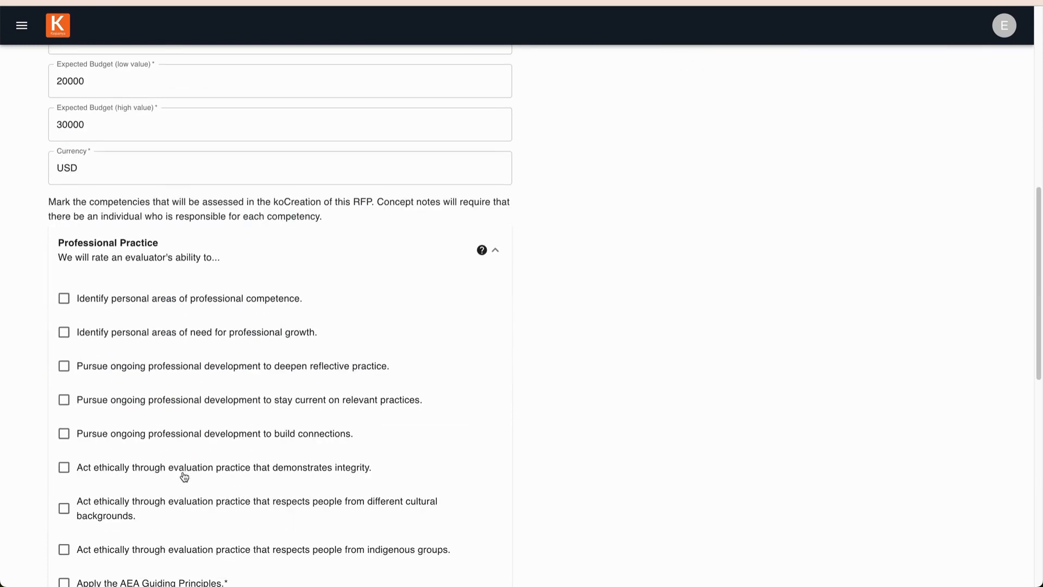
left_click(169, 469)
Under Methodology, mark the competency "Collect data using credible procedures."
scroll(196, 457, "down", 10)
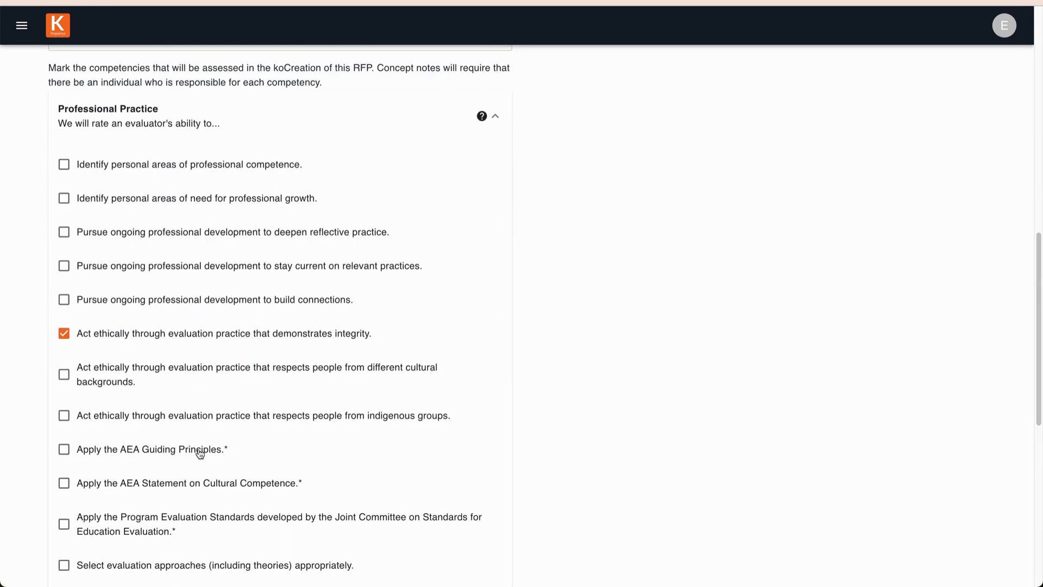
left_click(180, 392)
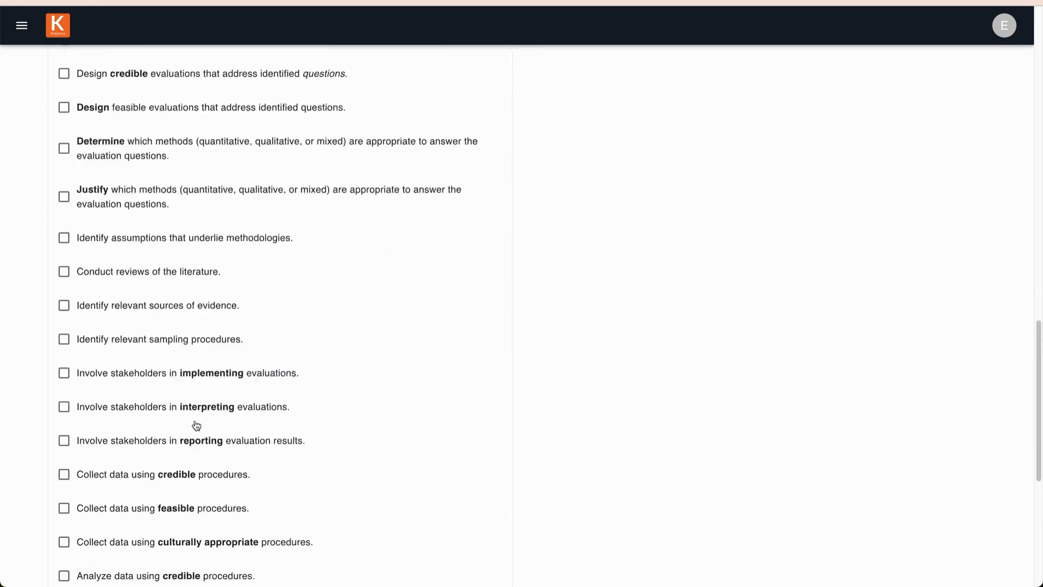
left_click(148, 420)
Under Context, mark the competency "Clarify cultural assumptions."
scroll(187, 438, "down", 10)
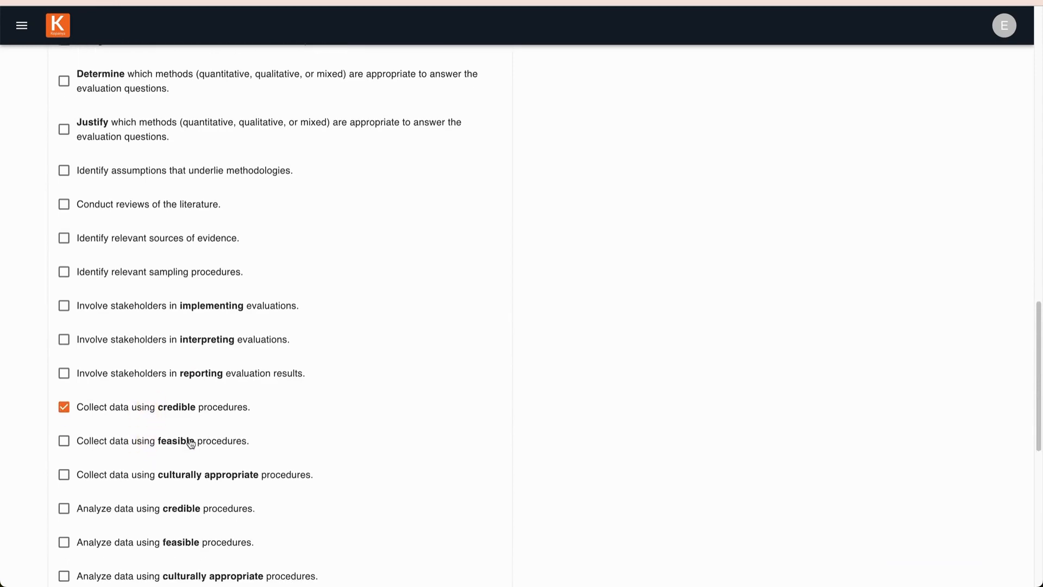
left_click(163, 406)
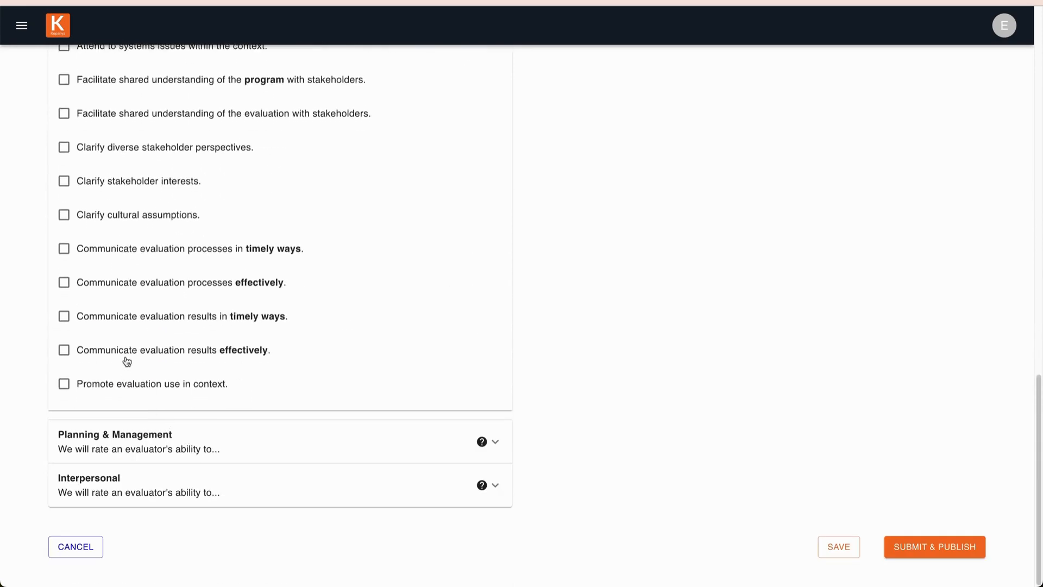
left_click(121, 214)
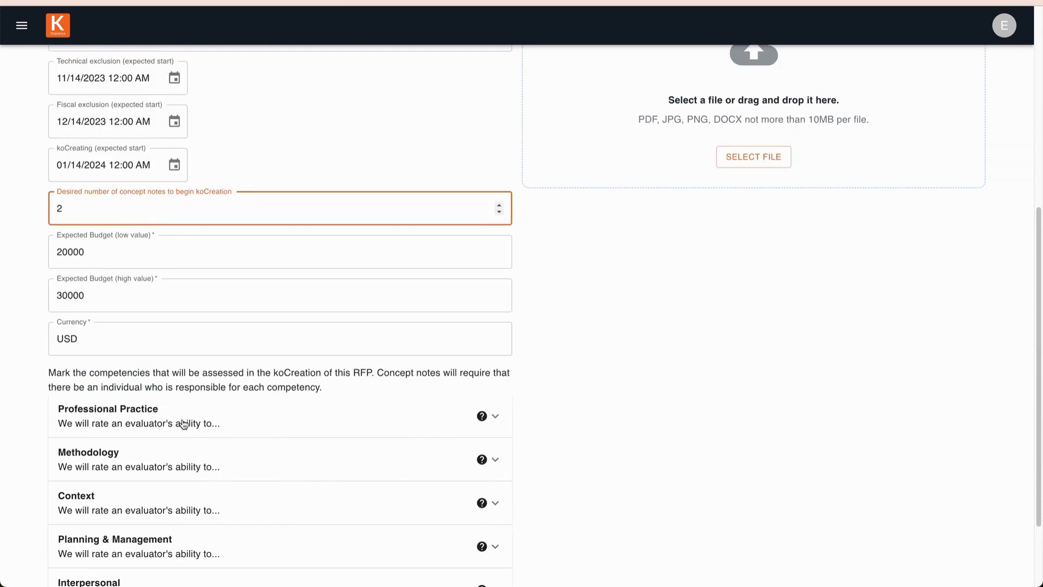
Expand the Professional Practice competencies and mark "Act ethically through evaluation practice that demonstrates integrity."
left_click(183, 426)
scroll(184, 478, "down", 3)
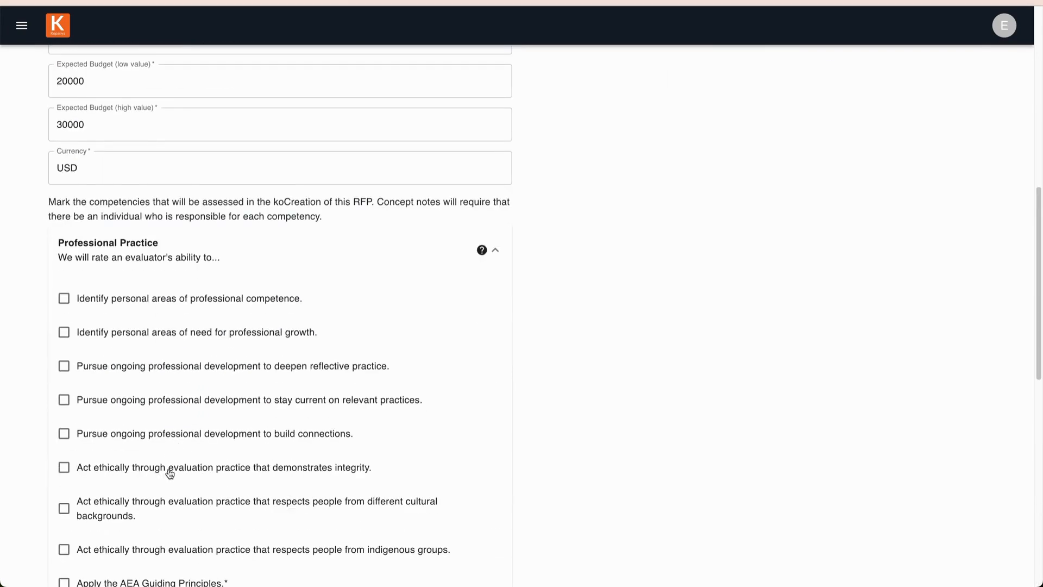
left_click(175, 467)
Expand the Methodology competencies and mark "Collect data using credible procedures."
scroll(200, 454, "down", 3)
scroll(200, 454, "down", 10)
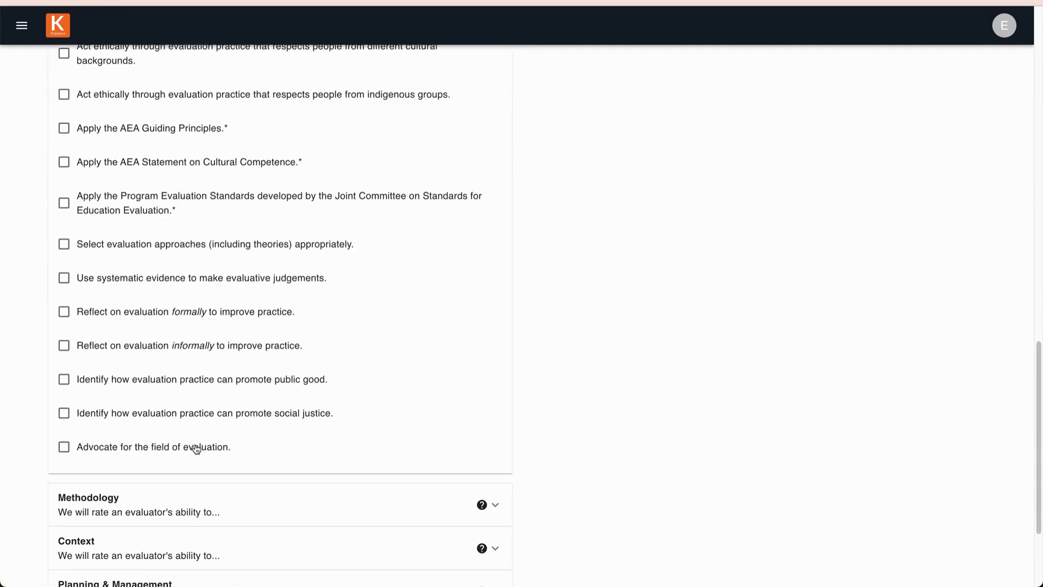
left_click(180, 386)
scroll(196, 426, "down", 1)
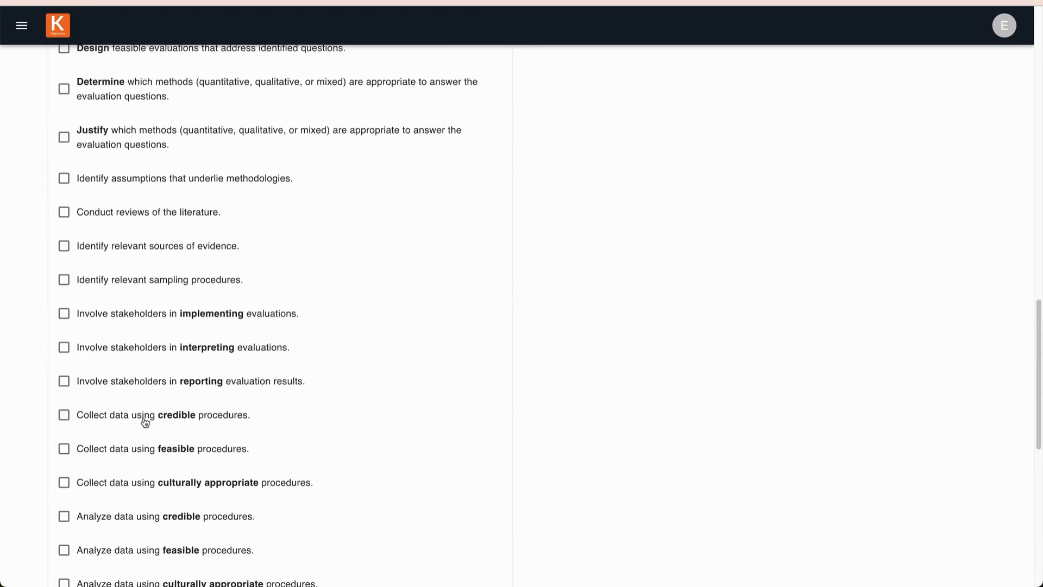
left_click(144, 418)
Expand the Context competencies and mark "Clarify cultural assumptions."
scroll(217, 435, "down", 9)
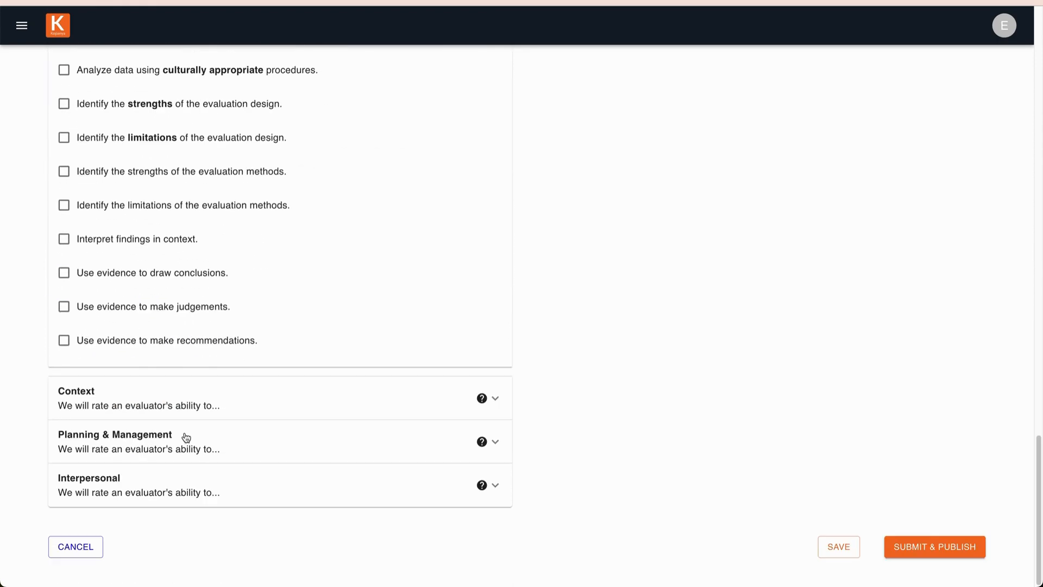
left_click(163, 405)
scroll(598, 275, "down", 6)
Add the file "Terms of Reference for Some Great RFP.pdf" to the Terms of Reference and Supporting Documentation area
scroll(599, 275, "up", 4)
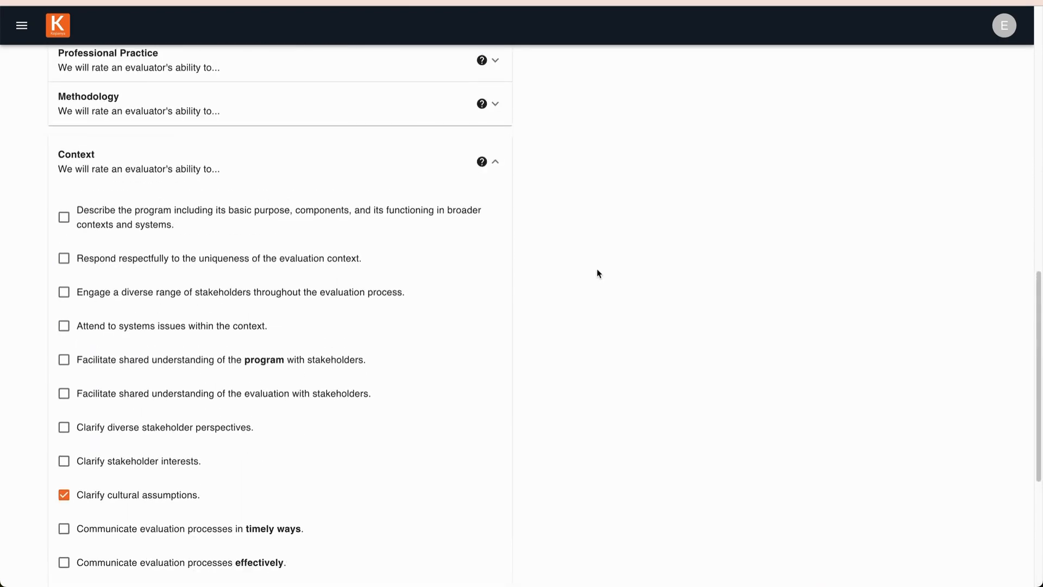
scroll(598, 272, "up", 7)
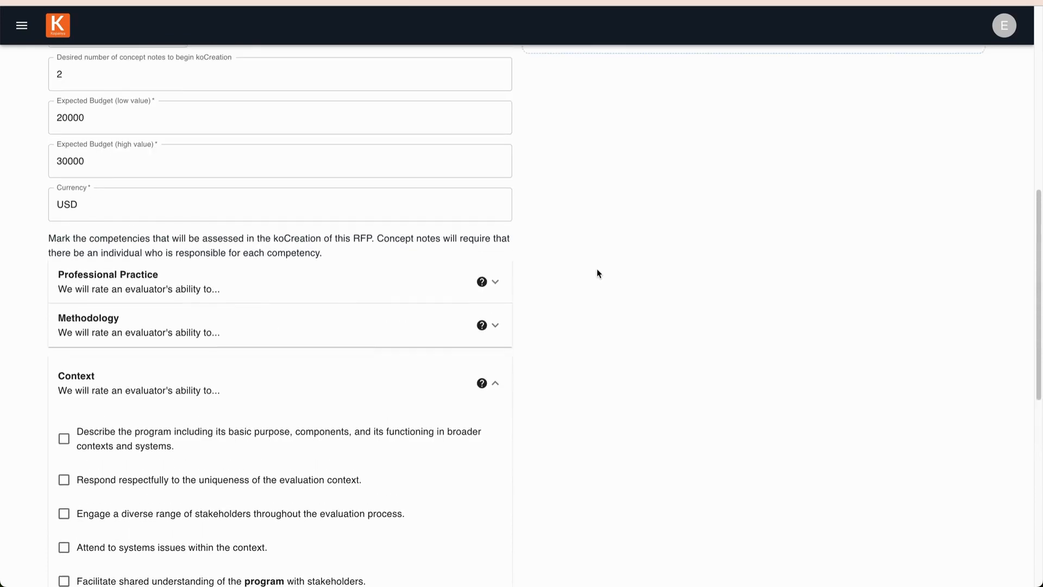
scroll(597, 270, "up", 5)
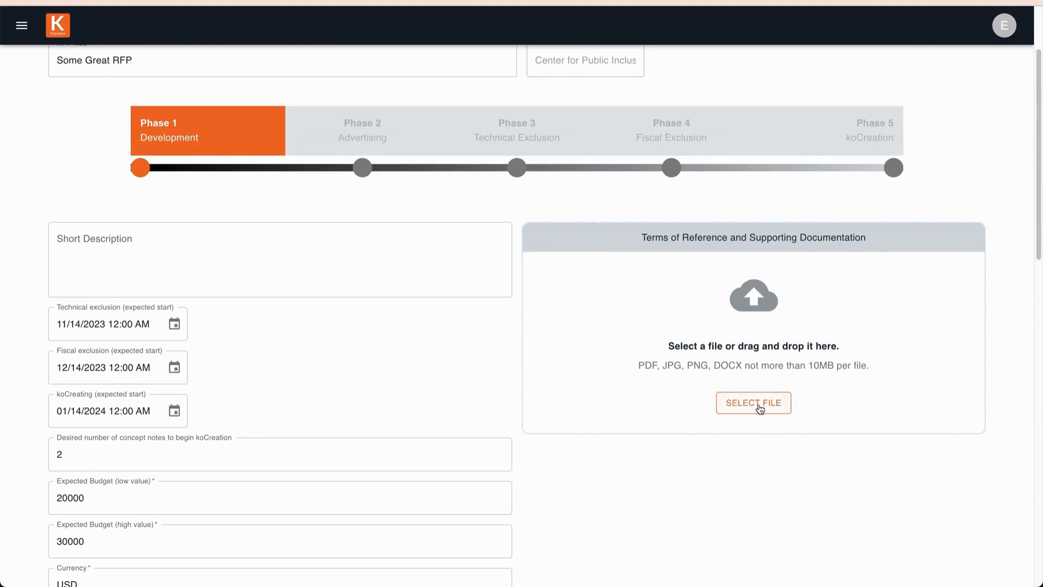
scroll(759, 409, "up", 3)
left_click_drag(799, 196, 726, 455)
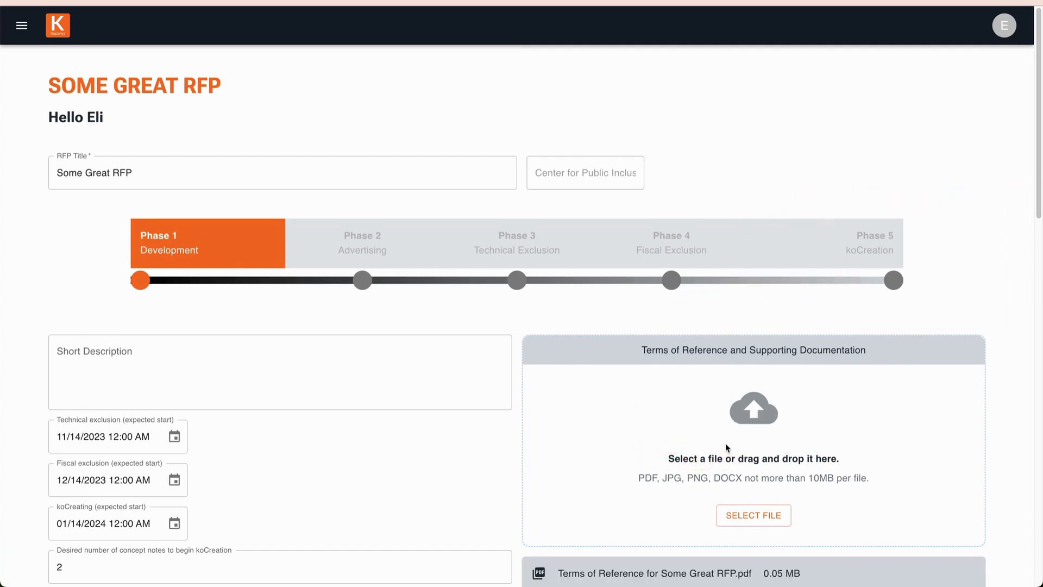
Save the completed RFP form, and submit and publish it
scroll(725, 442, "down", 2)
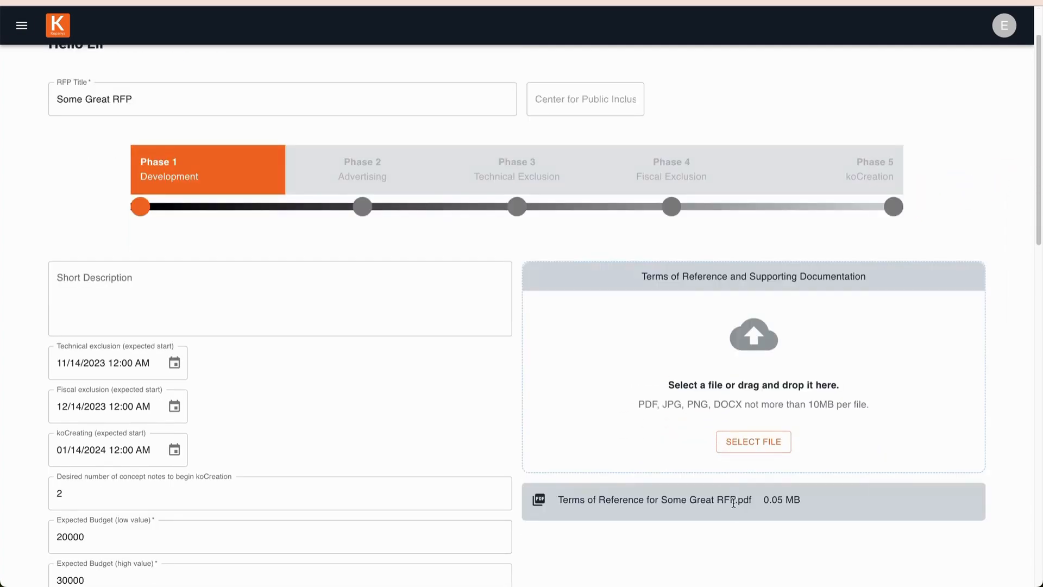
scroll(715, 450, "down", 5)
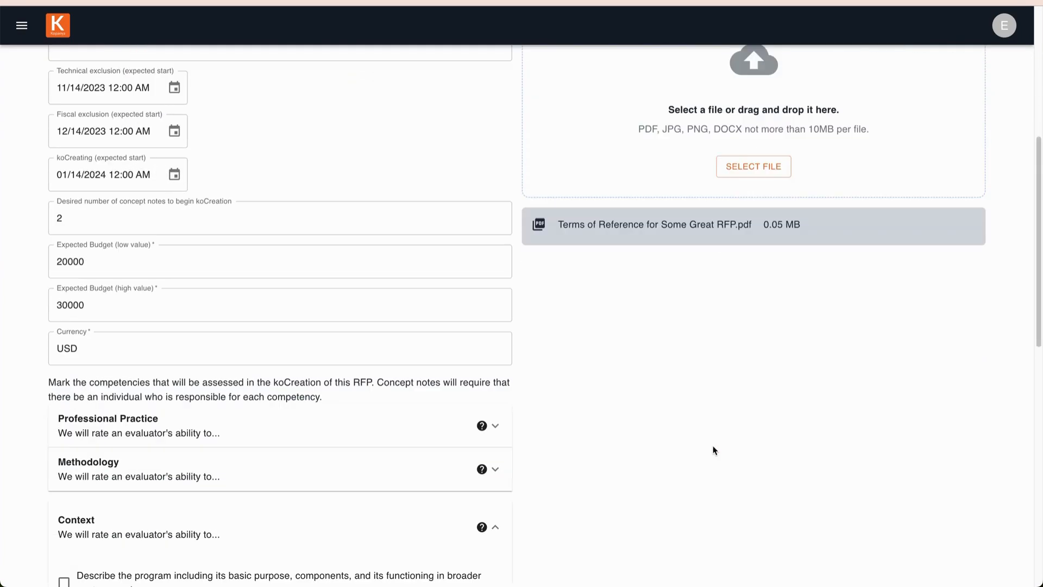
scroll(715, 450, "down", 9)
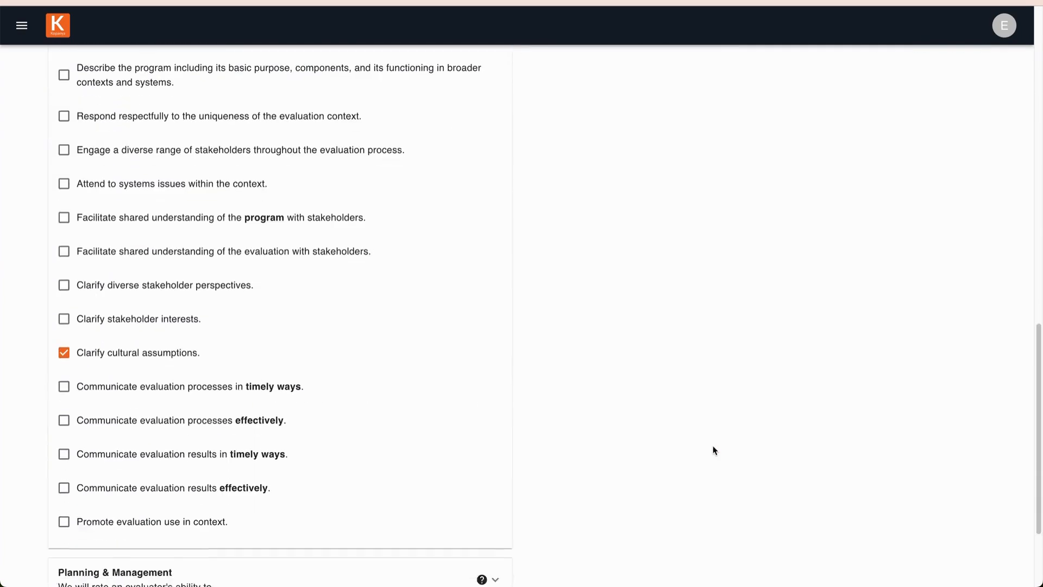
scroll(715, 451, "down", 3)
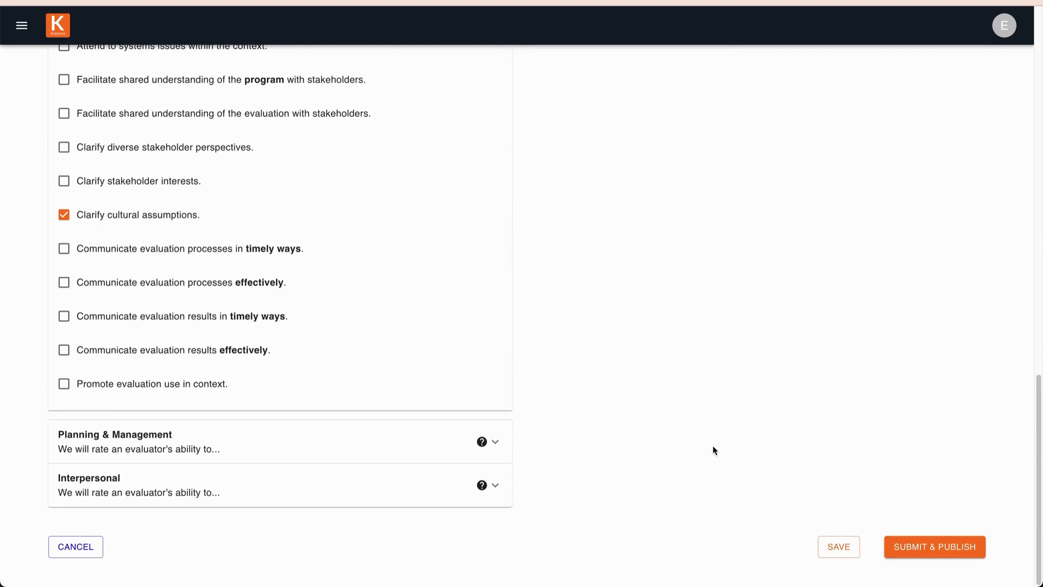
left_click(842, 548)
left_click(944, 553)
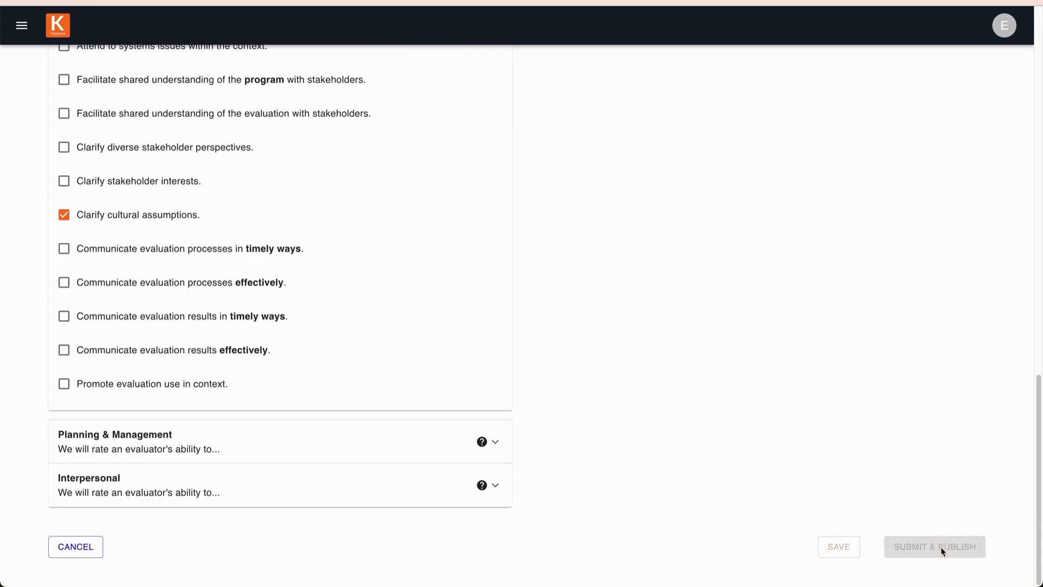